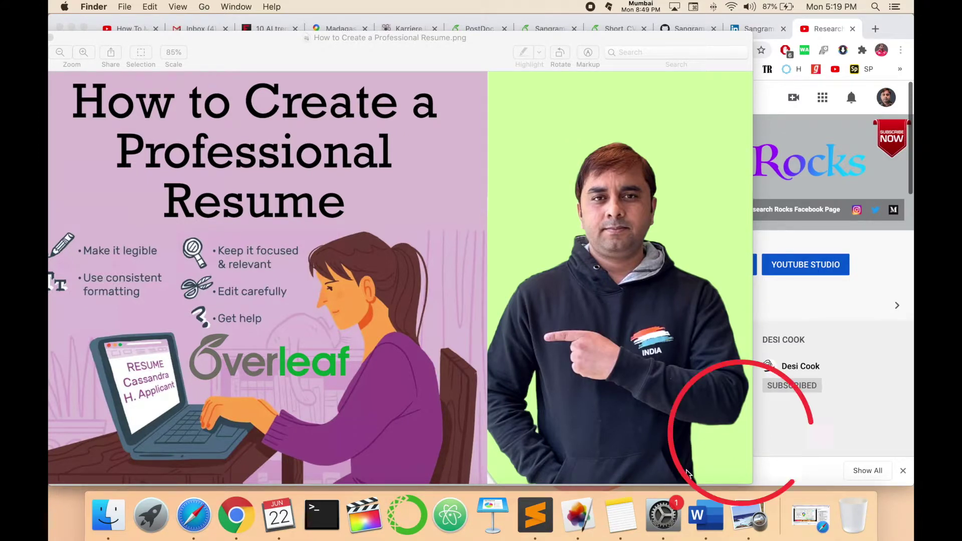
In a new Chrome tab, search Google for 'cv template latex'
key("super+Tab")
key("super+t")
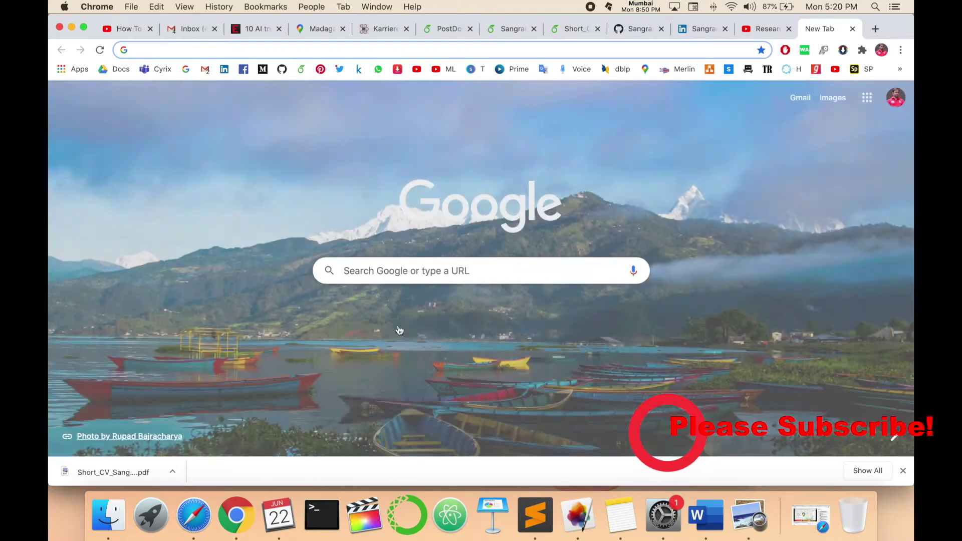
type("CV")
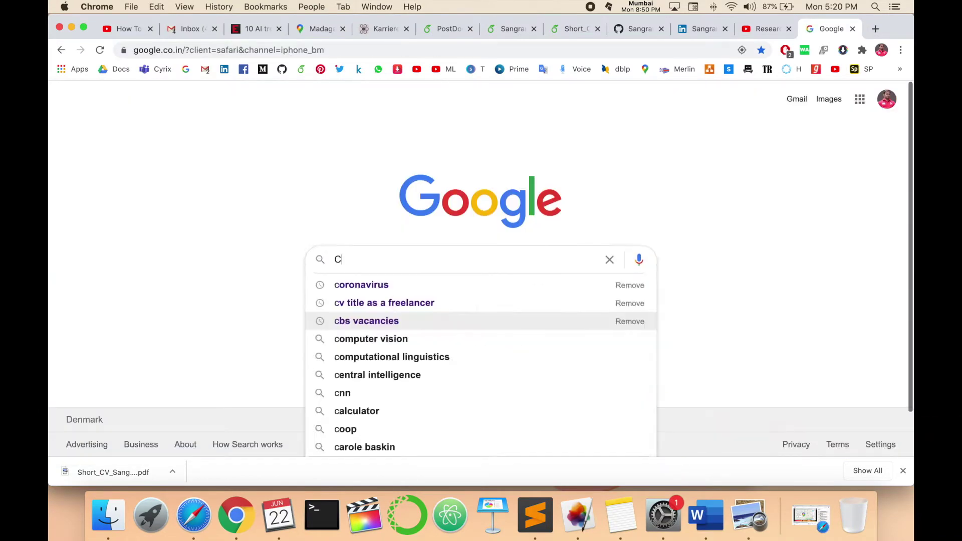
key("Down")
key("Down")
key("Return")
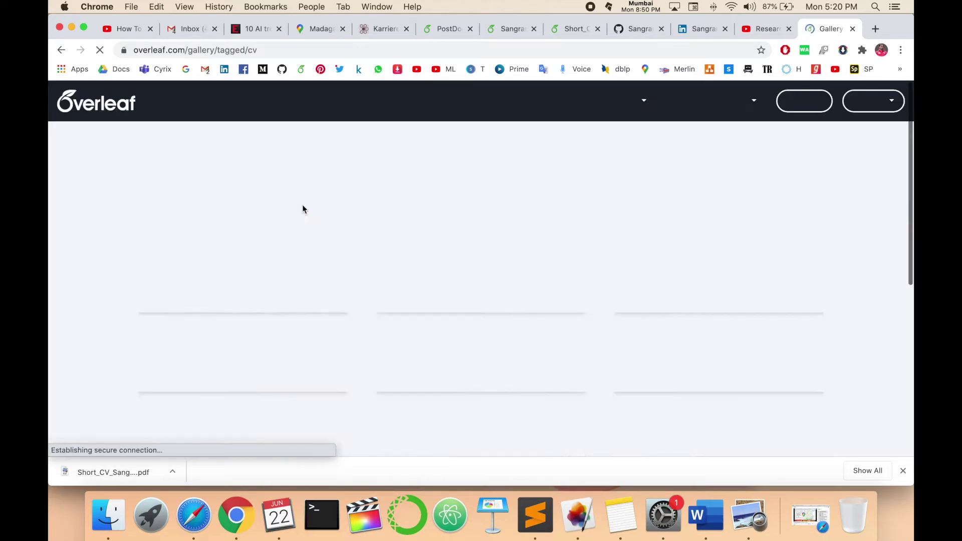
Browse the Overleaf CV gallery and open the Awesome CV Cover Letter template
scroll(403, 301, "down", 5)
scroll(404, 301, "down", 3)
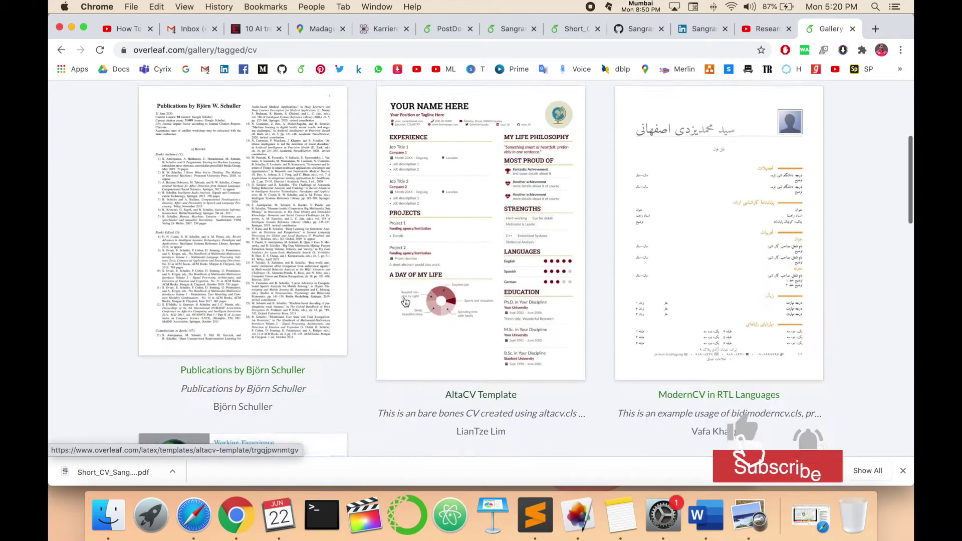
scroll(404, 301, "up", 1)
scroll(404, 301, "down", 7)
scroll(405, 301, "up", 5)
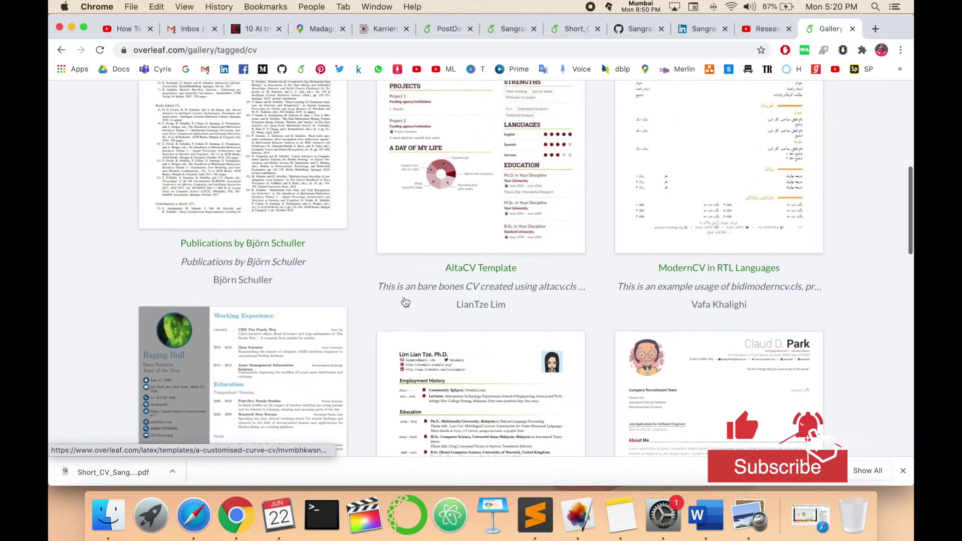
scroll(643, 264, "down", 2)
scroll(643, 263, "down", 5)
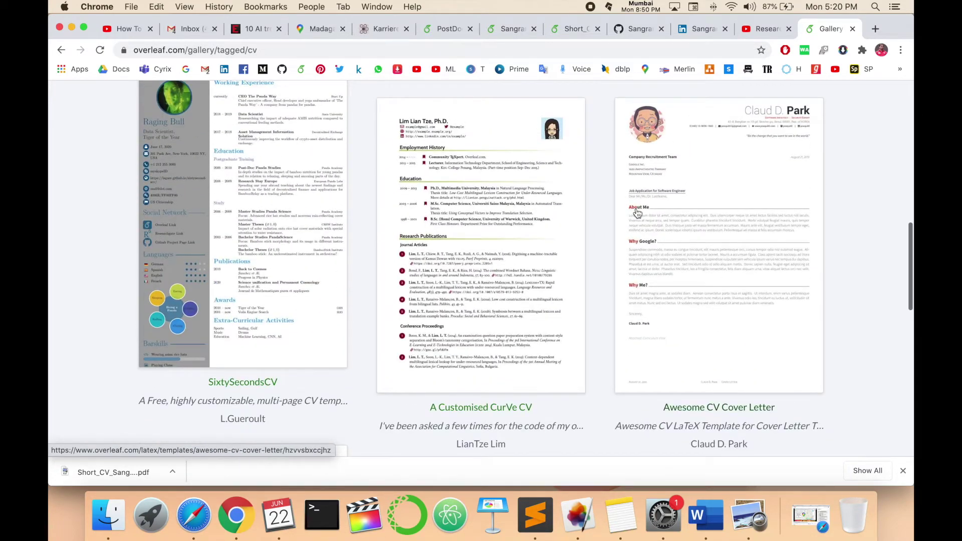
left_click(687, 239)
Create a project from the Awesome CV Cover Letter template, review its PDF, then return to projects
left_click(188, 209)
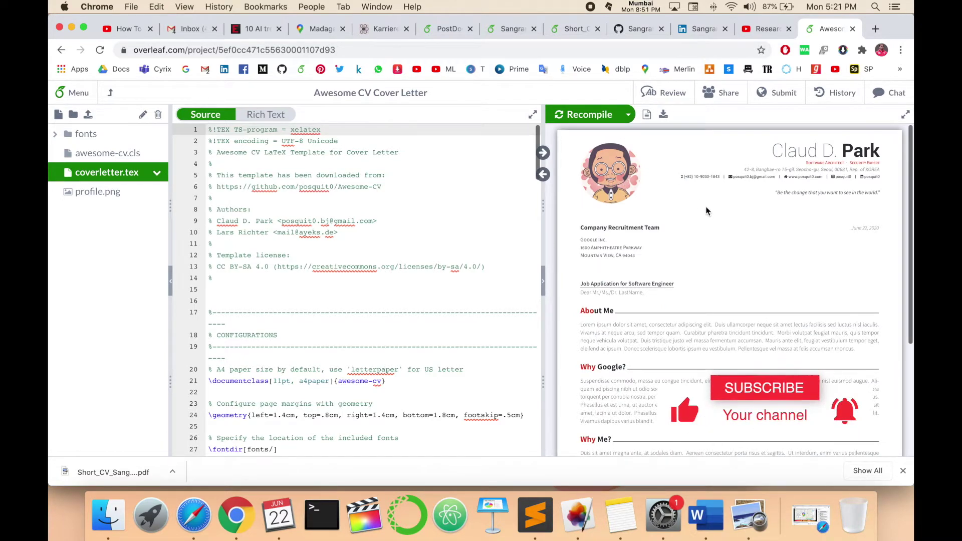
scroll(706, 210, "down", 3)
scroll(607, 212, "up", 3)
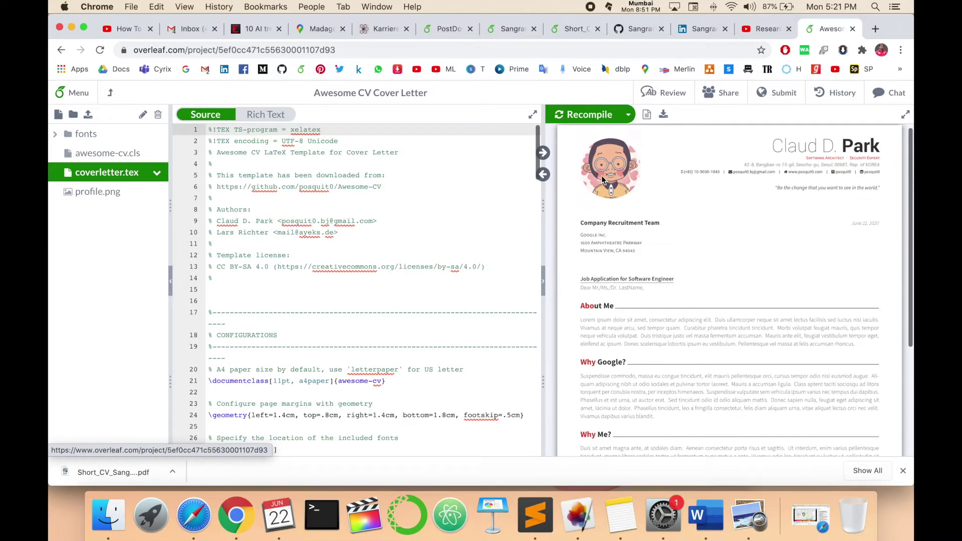
scroll(595, 201, "down", 1)
left_click_drag(586, 223, 659, 224)
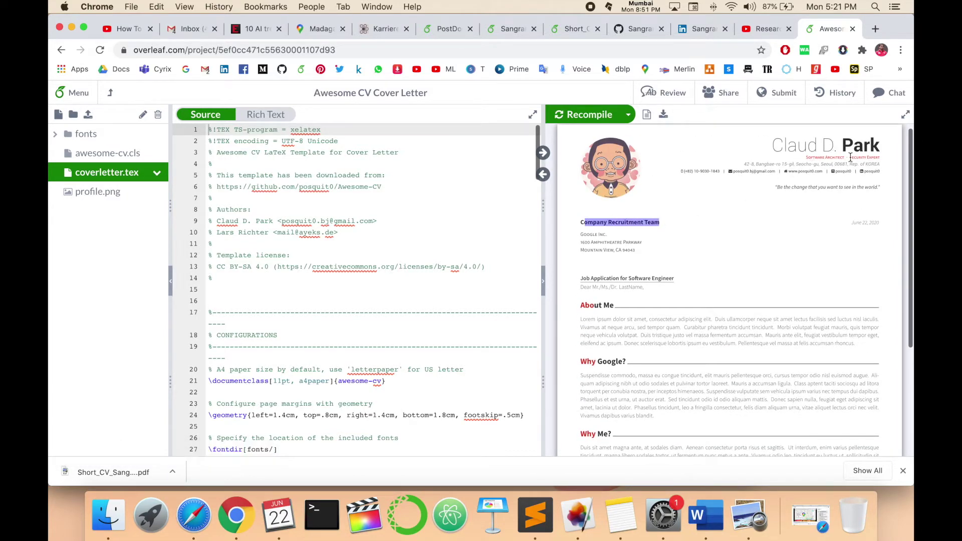
left_click(110, 93)
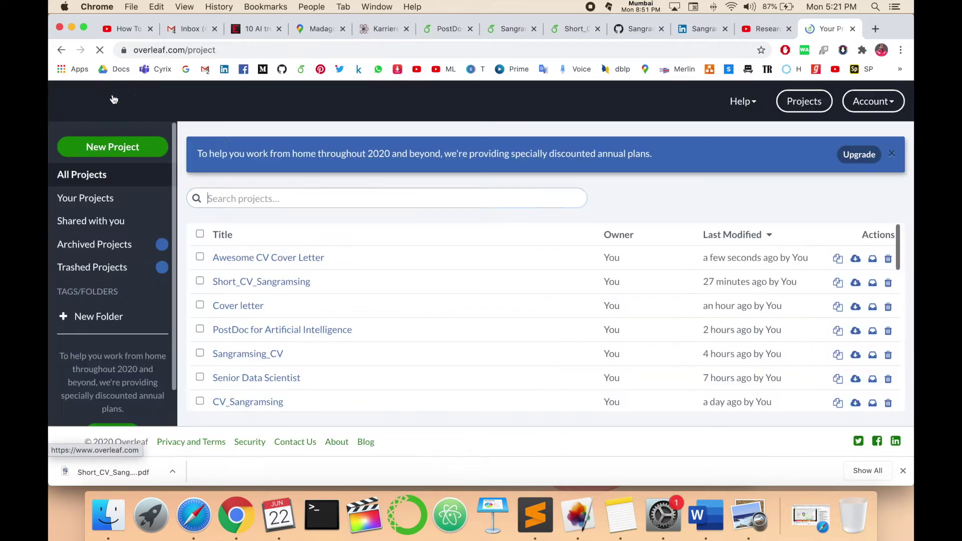
Open the personalised short CV project and glance over its compiled CV
left_click(284, 282)
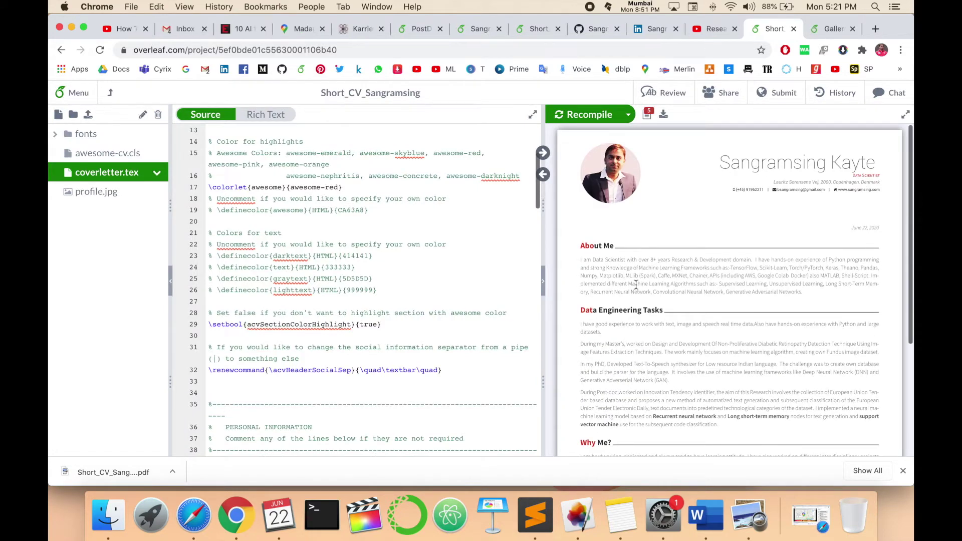
scroll(636, 285, "down", 3)
scroll(635, 285, "up", 2)
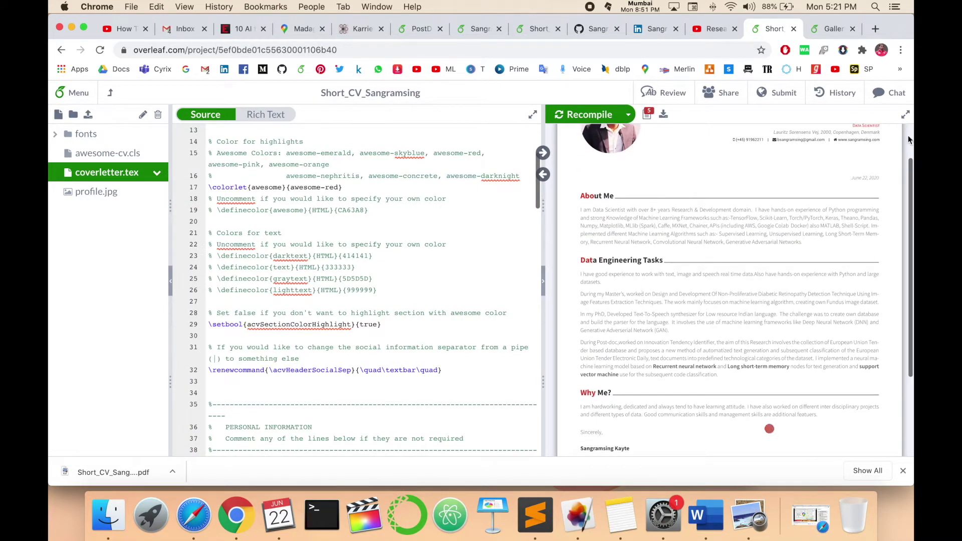
Enlarge the compiled PDF to fill the editor and scroll through it
left_click(905, 114)
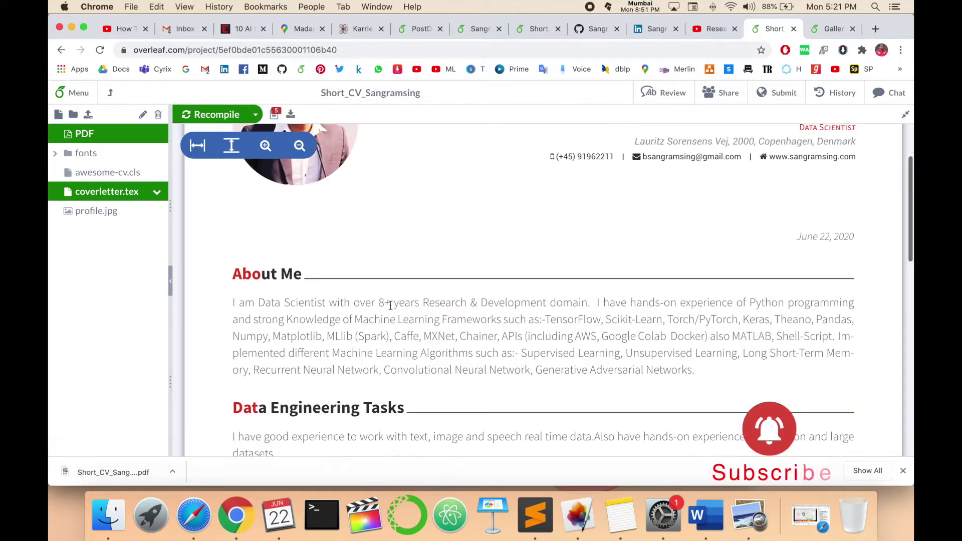
scroll(390, 305, "down", 3)
left_click_drag(235, 174, 574, 207)
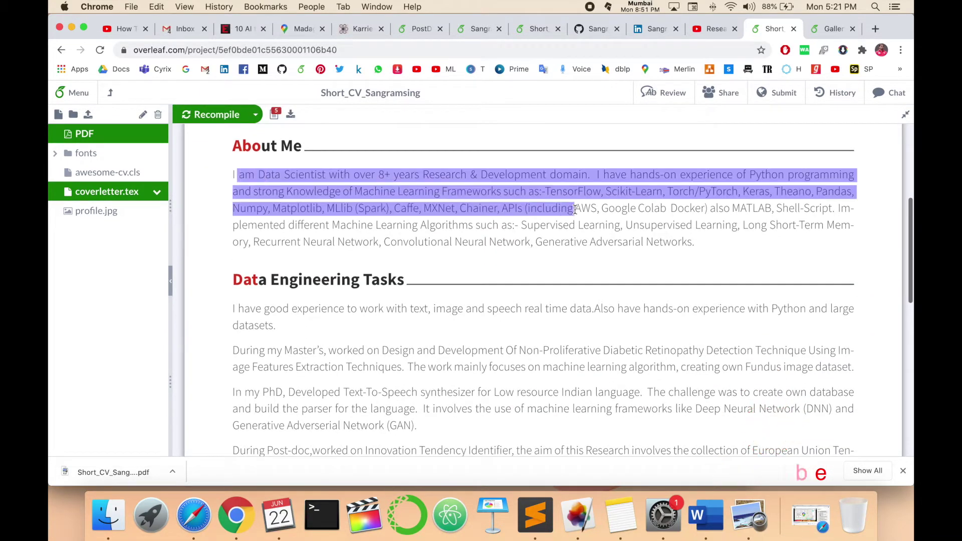
scroll(228, 199, "down", 2)
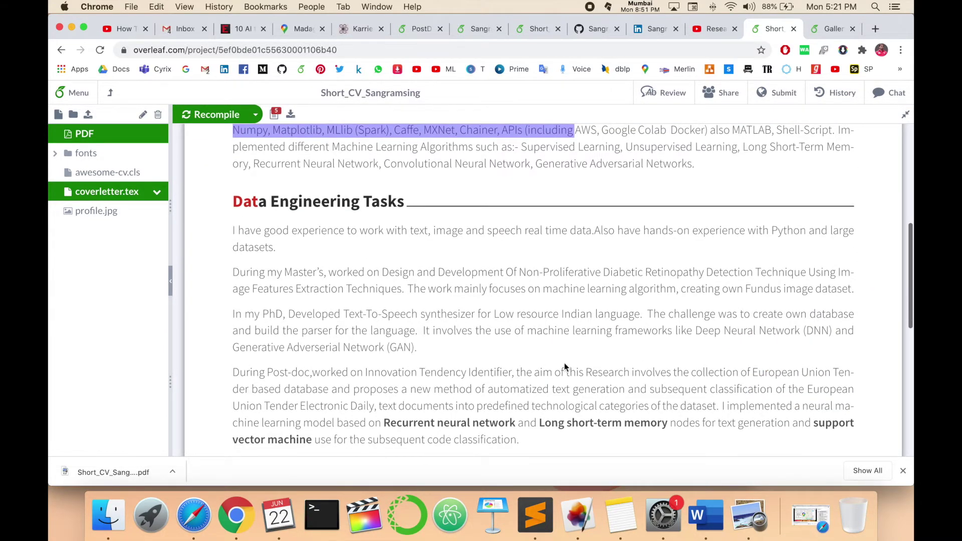
scroll(558, 366, "down", 5)
Compare the CV template gallery with the personalised CV project's PDF
key("ctrl+Tab")
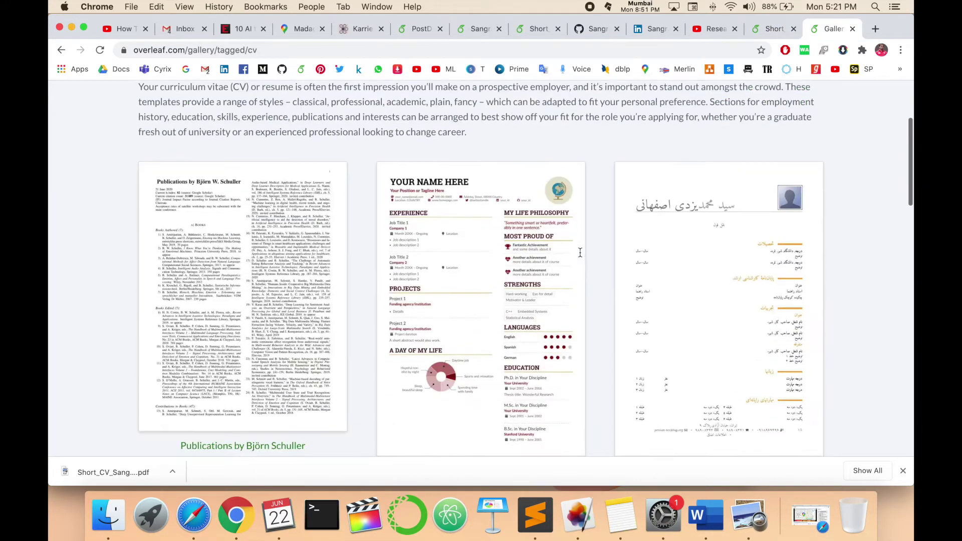
scroll(579, 253, "down", 5)
scroll(810, 349, "down", 3)
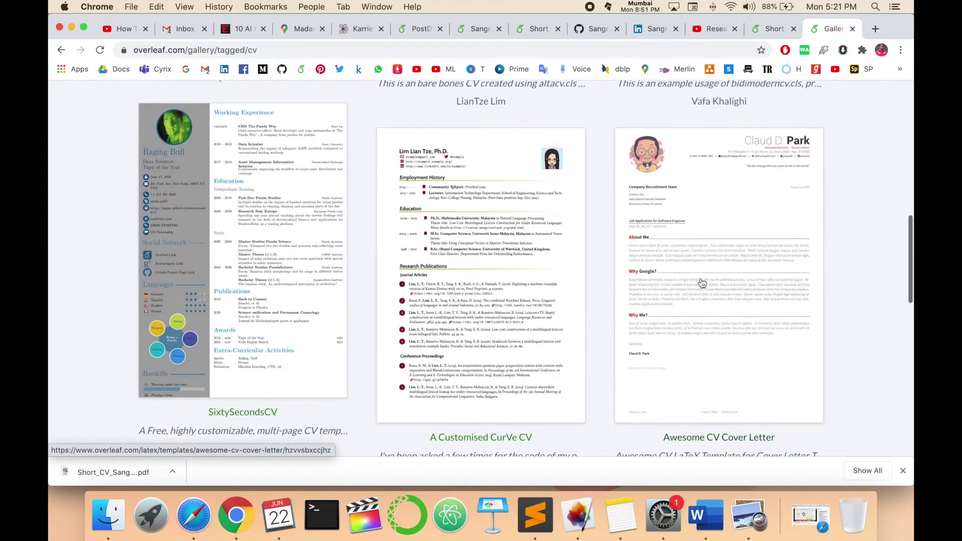
key("ctrl+shift+Tab")
scroll(693, 231, "up", 5)
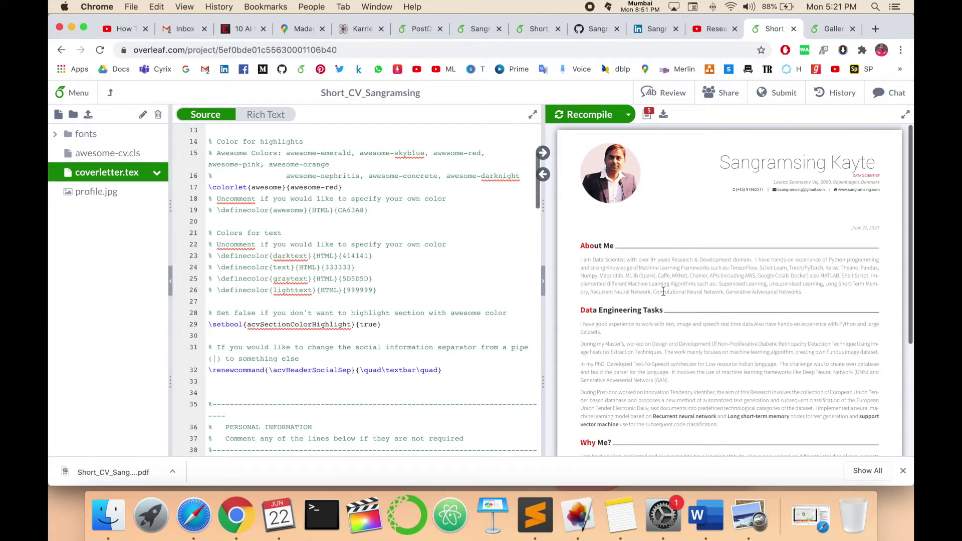
scroll(753, 223, "down", 5)
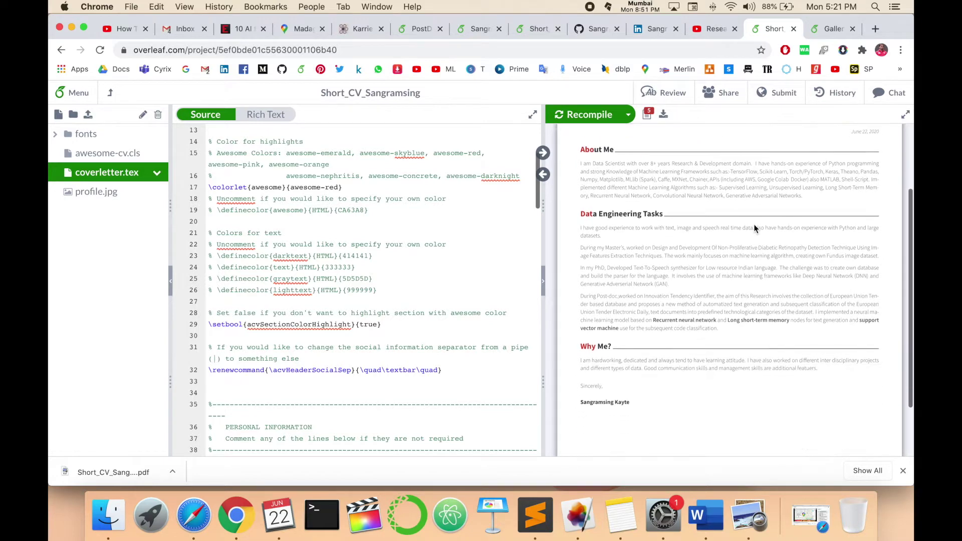
Return to the CV gallery and scroll down to its related template tags
left_click(822, 29)
scroll(572, 208, "down", 12)
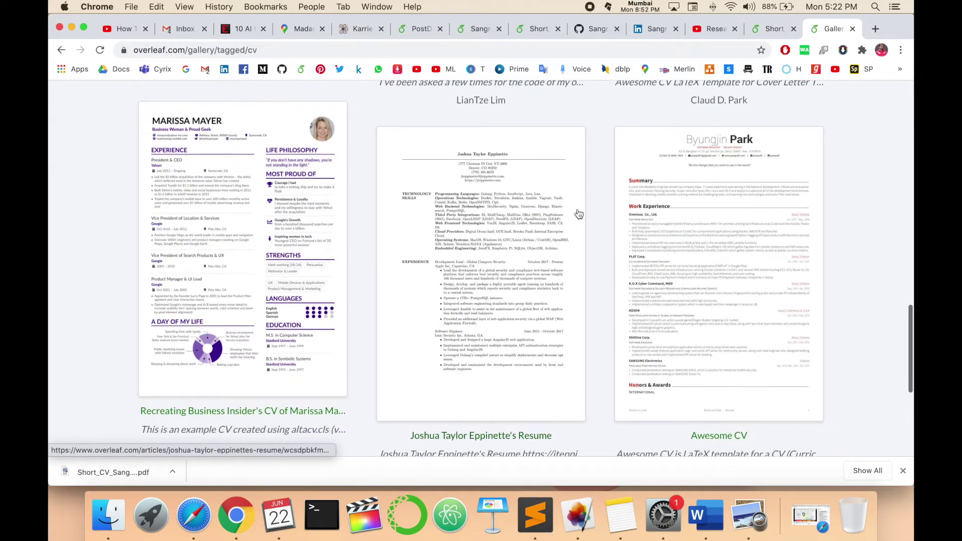
scroll(579, 213, "down", 2)
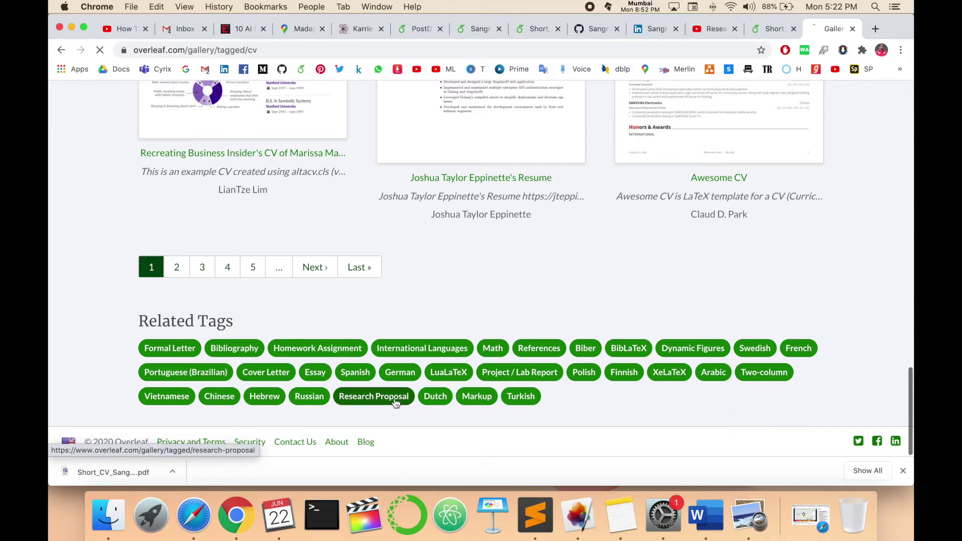
Scroll through the Research Proposal templates, such as Snowmass2021 LOI, down to the related tags
scroll(398, 403, "down", 2)
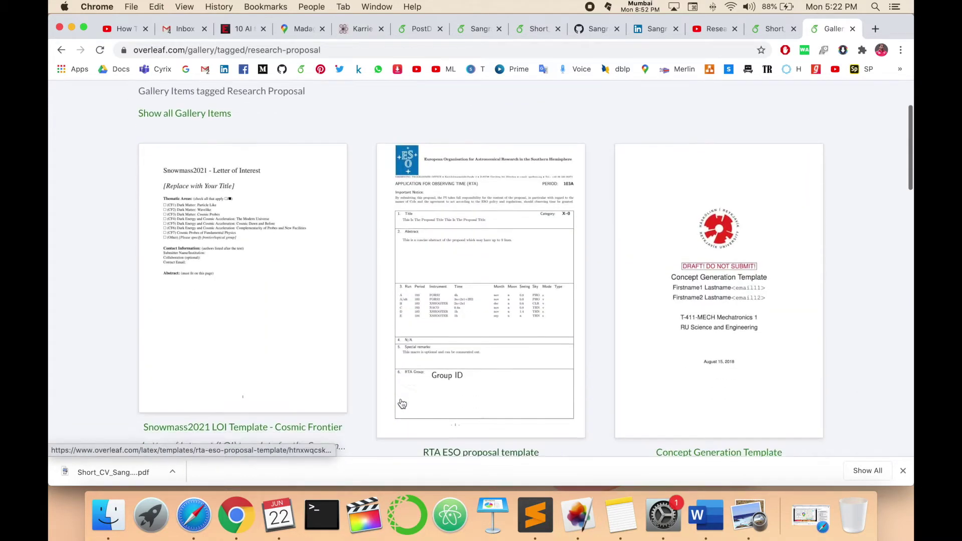
scroll(450, 397, "down", 2)
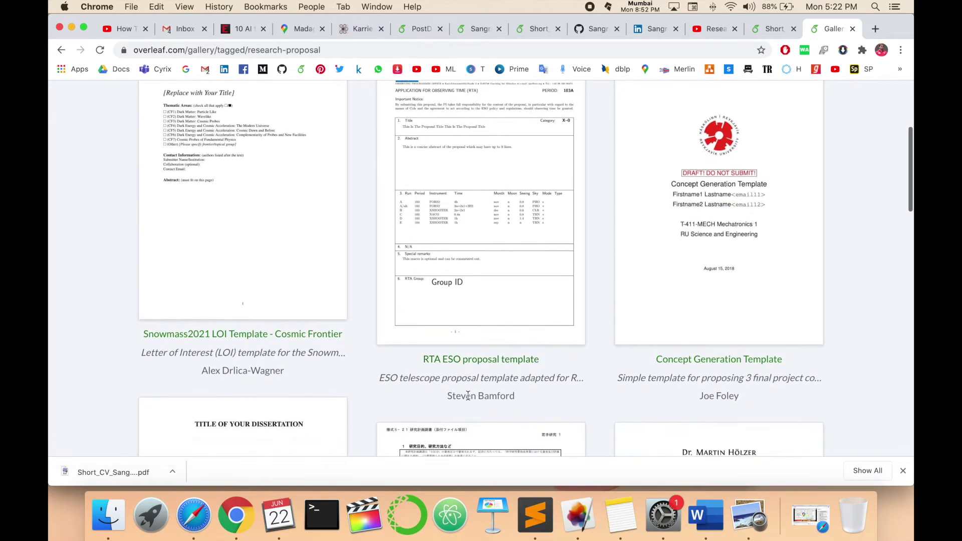
scroll(469, 396, "down", 5)
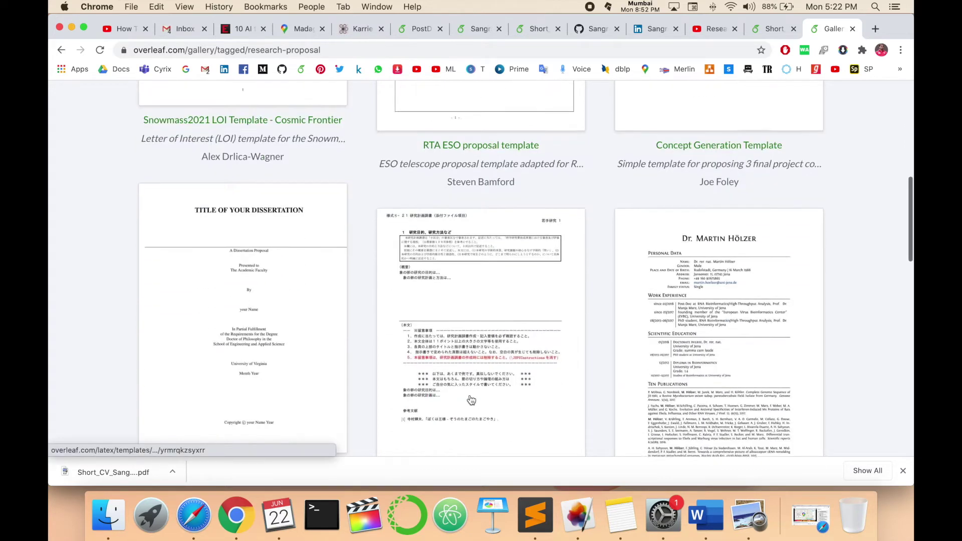
scroll(471, 399, "down", 15)
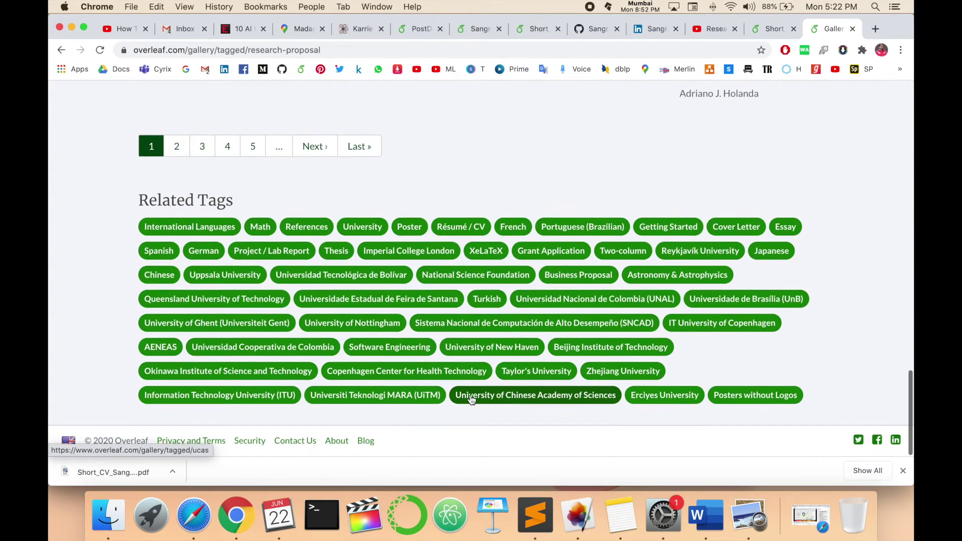
Open the Résumé / CV gallery and scroll through its first page
left_click(440, 232)
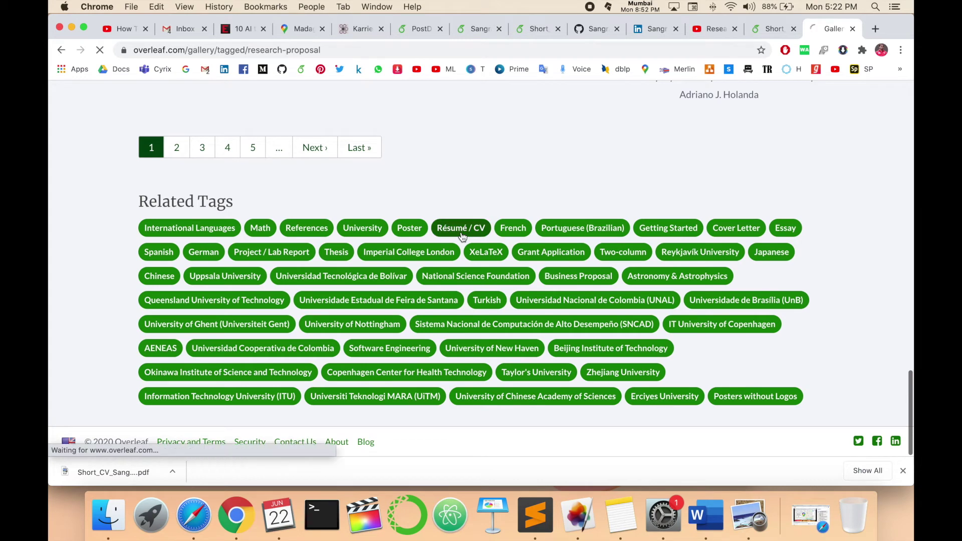
scroll(447, 303, "down", 3)
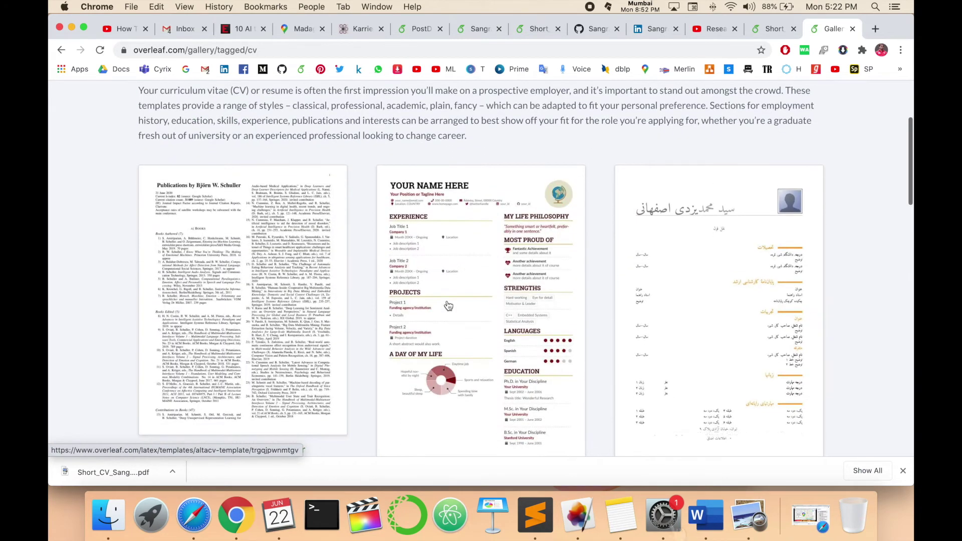
scroll(391, 307, "down", 10)
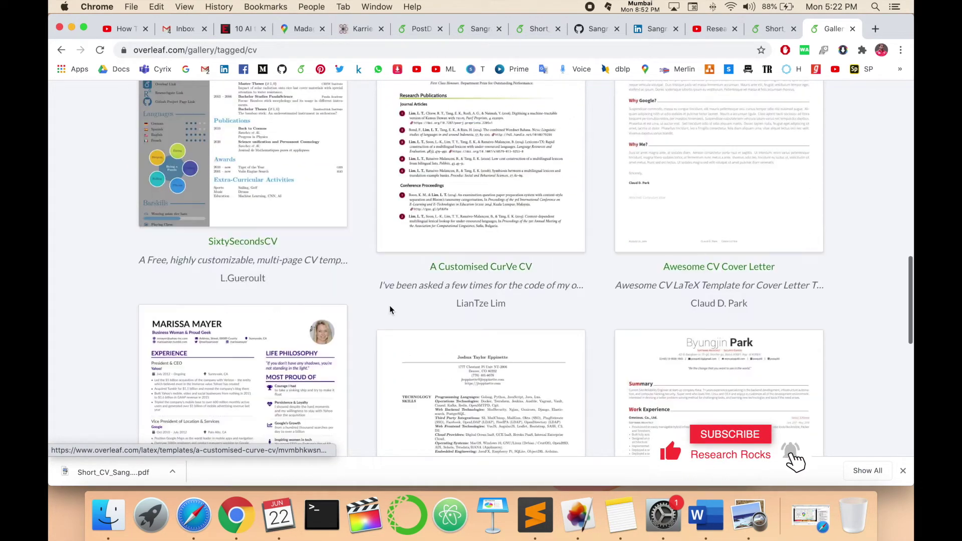
scroll(396, 309, "down", 6)
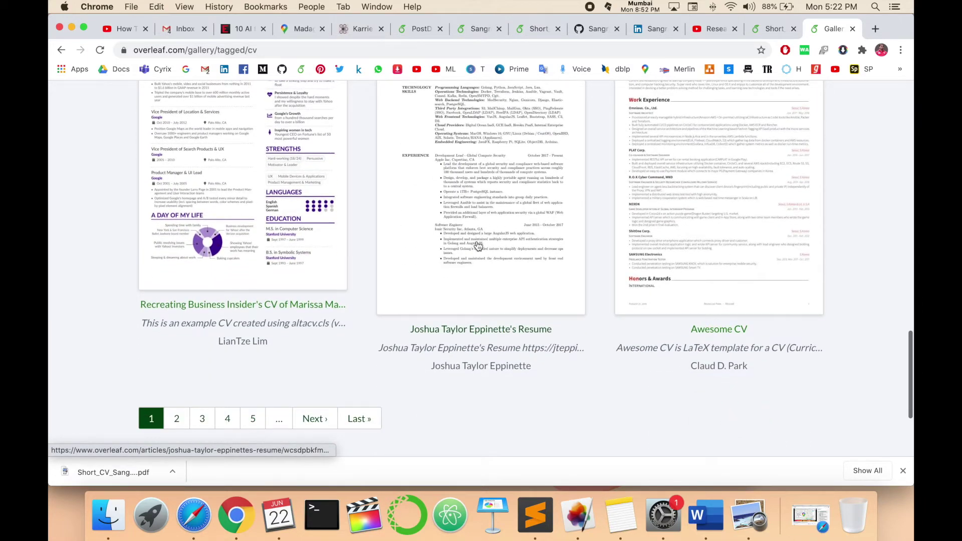
scroll(478, 246, "down", 5)
Page through the Résumé / CV gallery to pages 5 and 9, browsing the templates
left_click(253, 269)
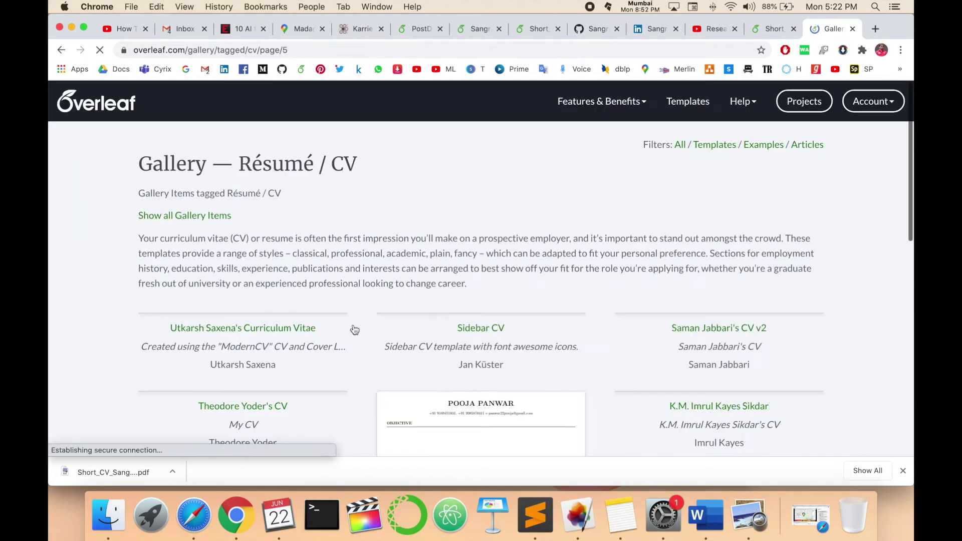
scroll(470, 354, "down", 8)
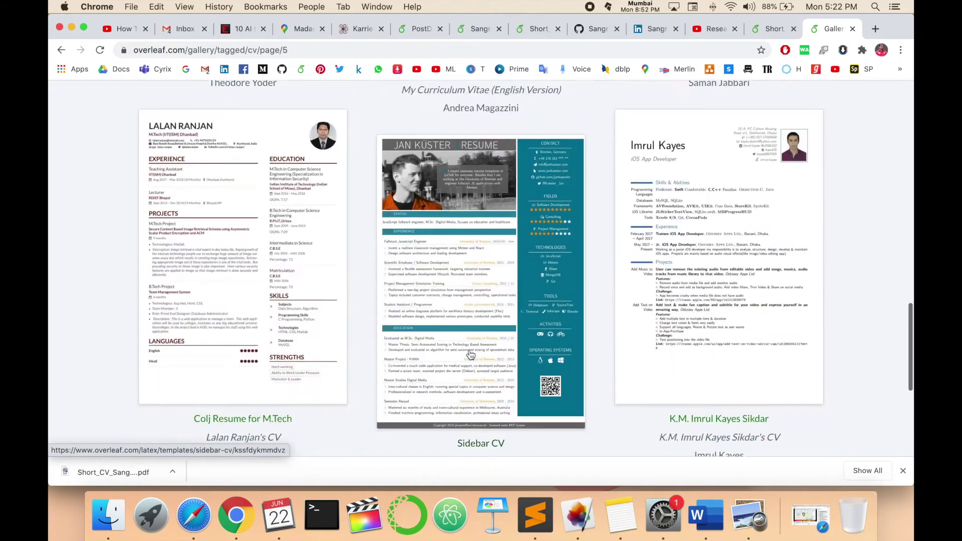
scroll(469, 354, "down", 5)
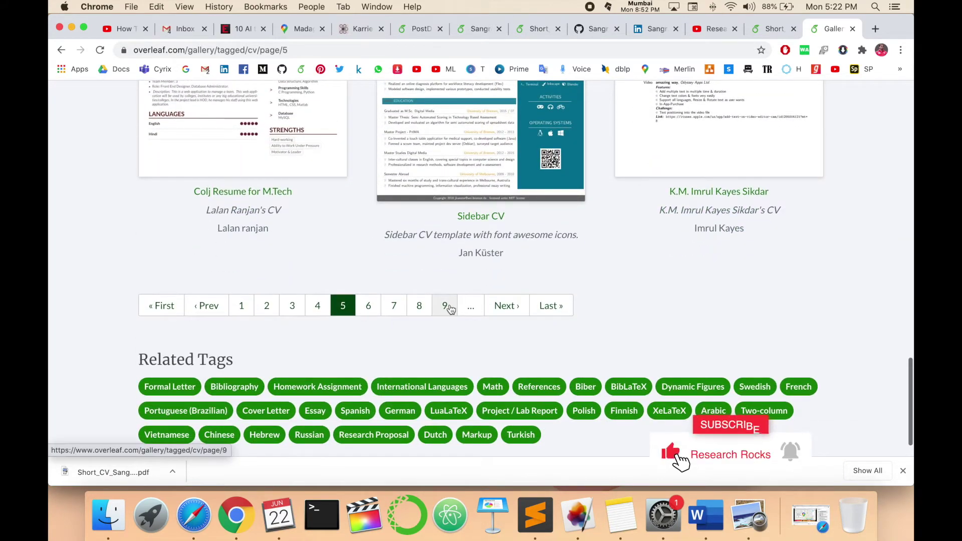
left_click(450, 306)
scroll(482, 331, "down", 13)
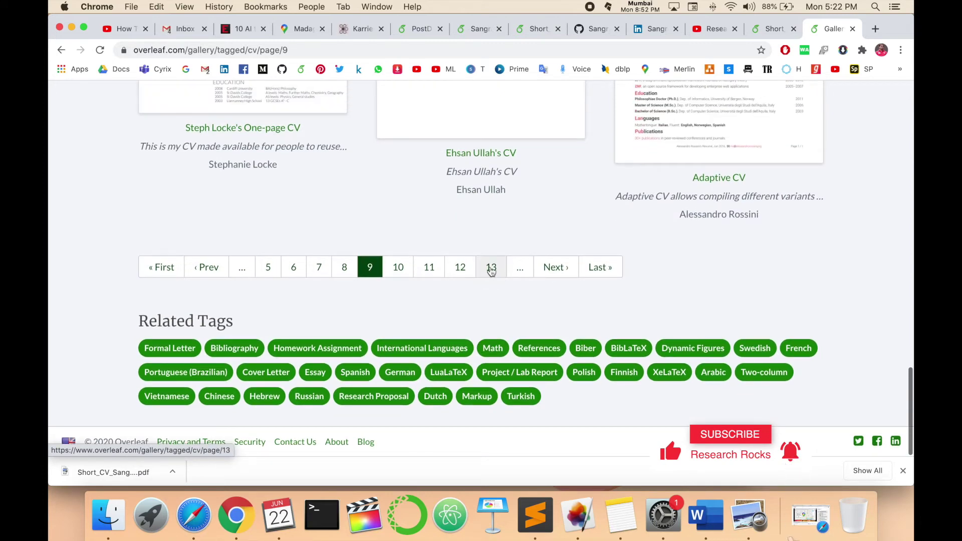
scroll(501, 323, "down", 5)
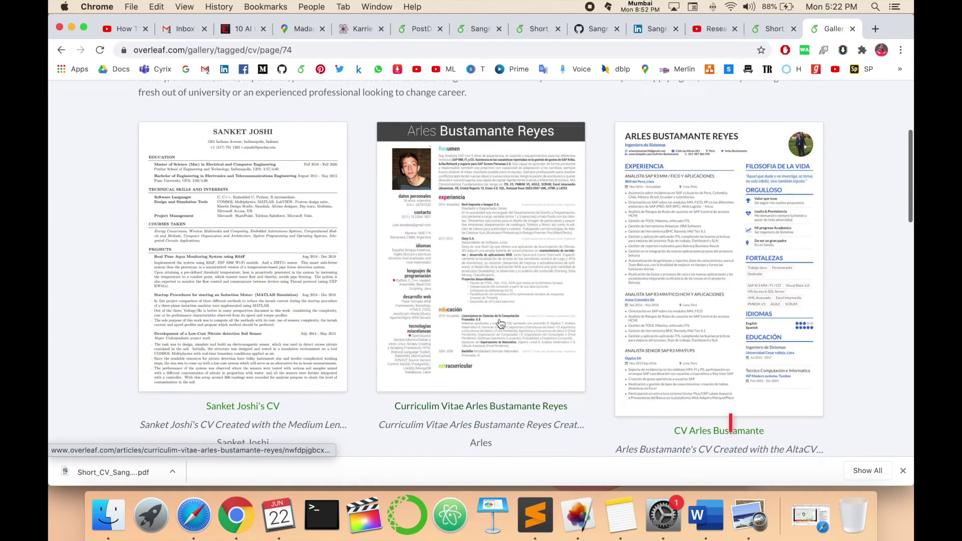
scroll(361, 256, "down", 7)
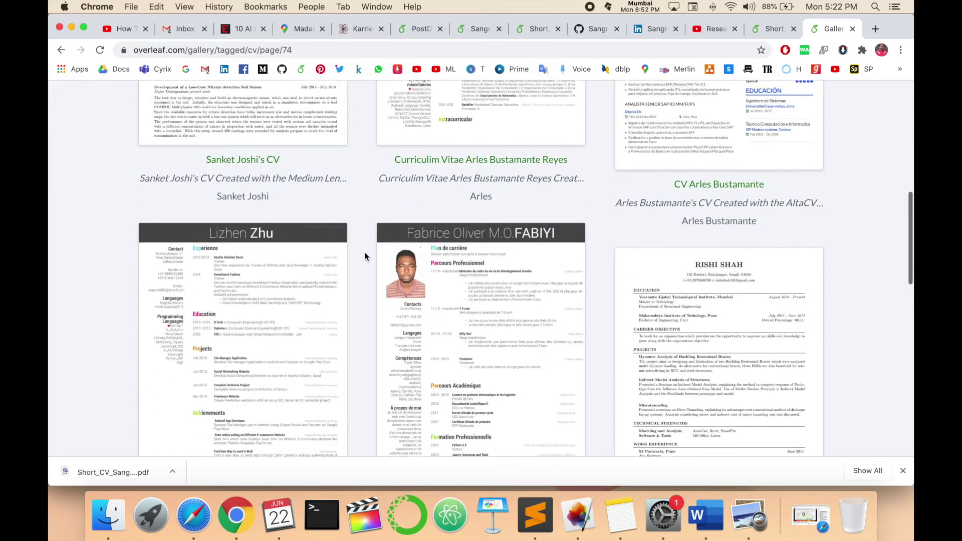
scroll(534, 288, "down", 10)
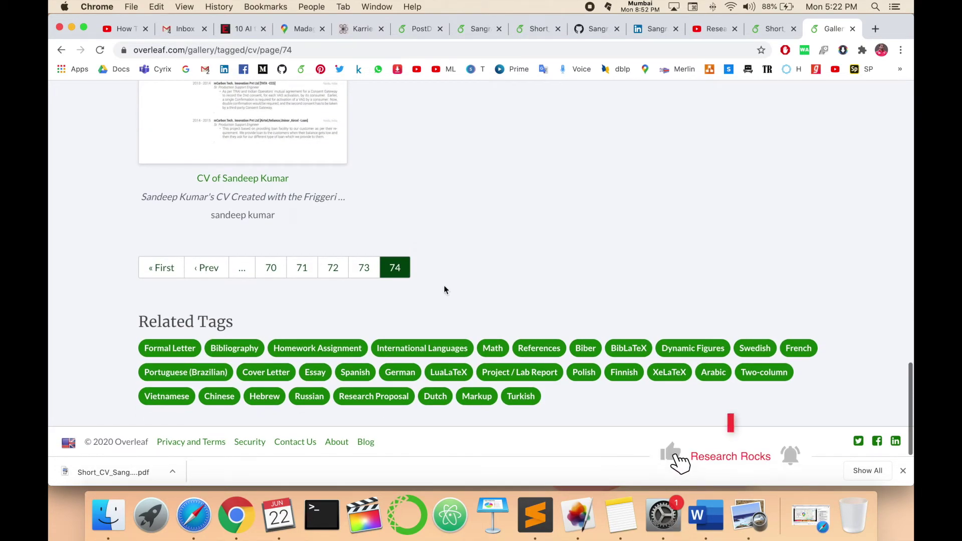
scroll(468, 313, "up", 15)
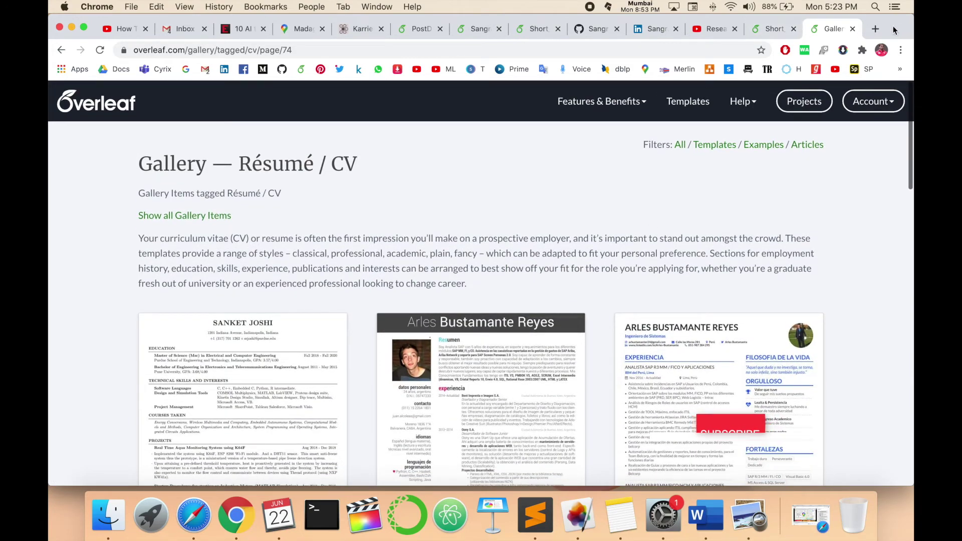
left_click(875, 28)
Google 'phd thesis template latex' and open Overleaf's Thesis gallery result
left_click(344, 326)
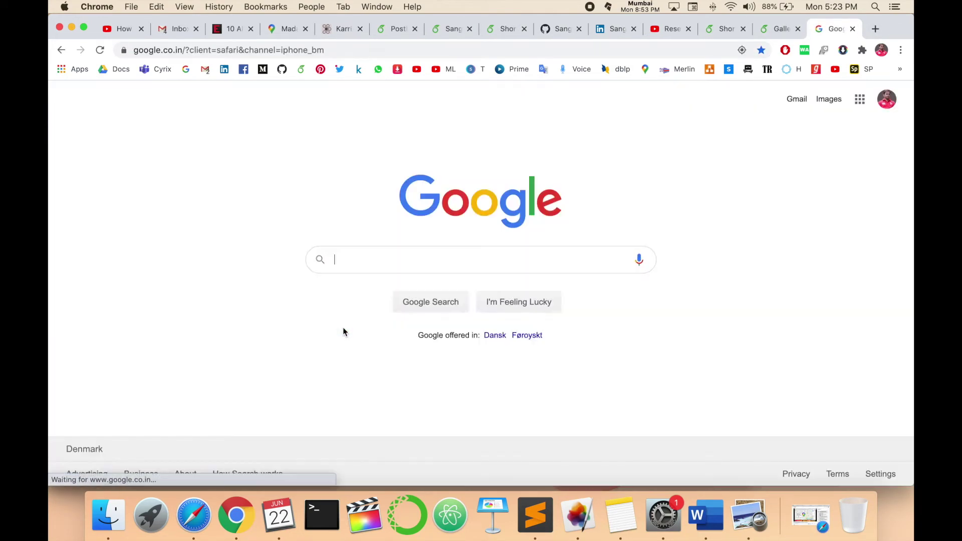
type("phd")
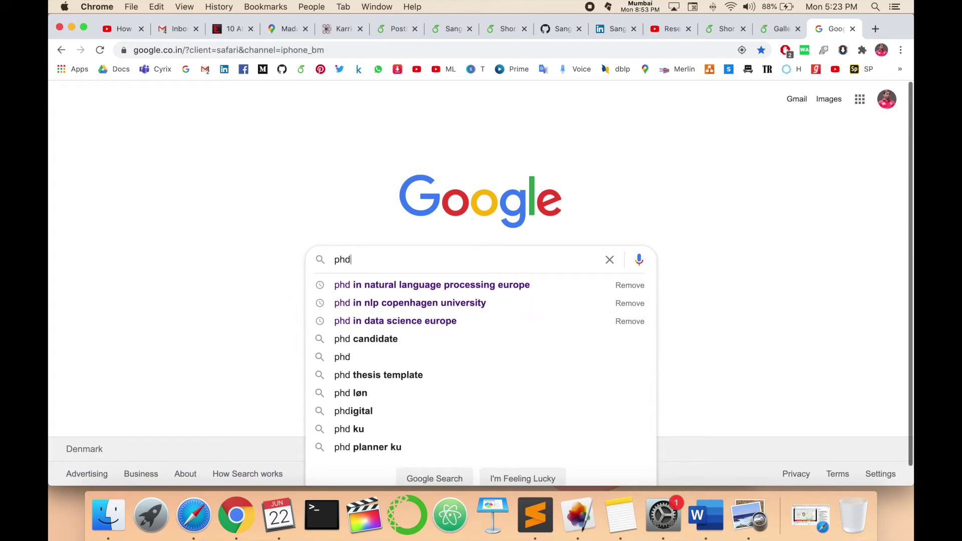
type(" thes")
key("Down")
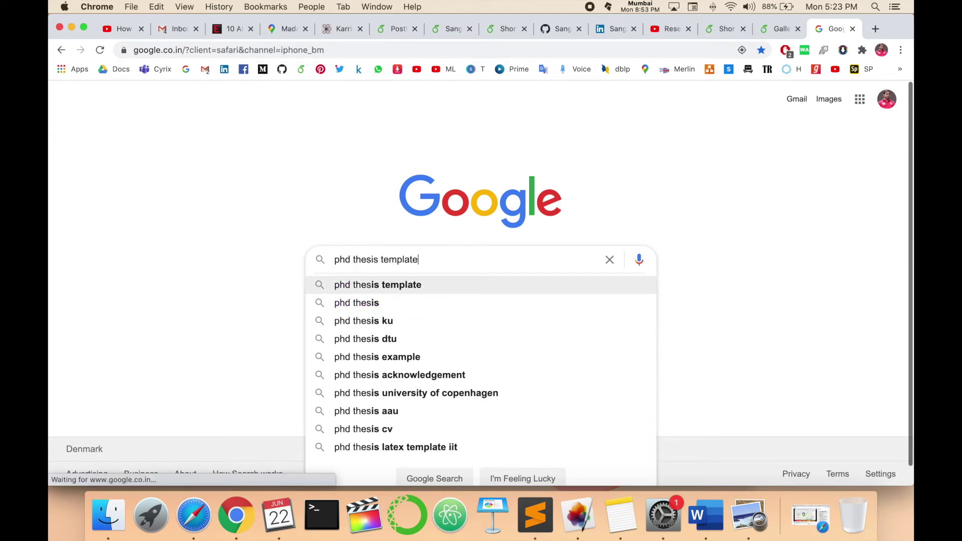
type("latex")
key("Return")
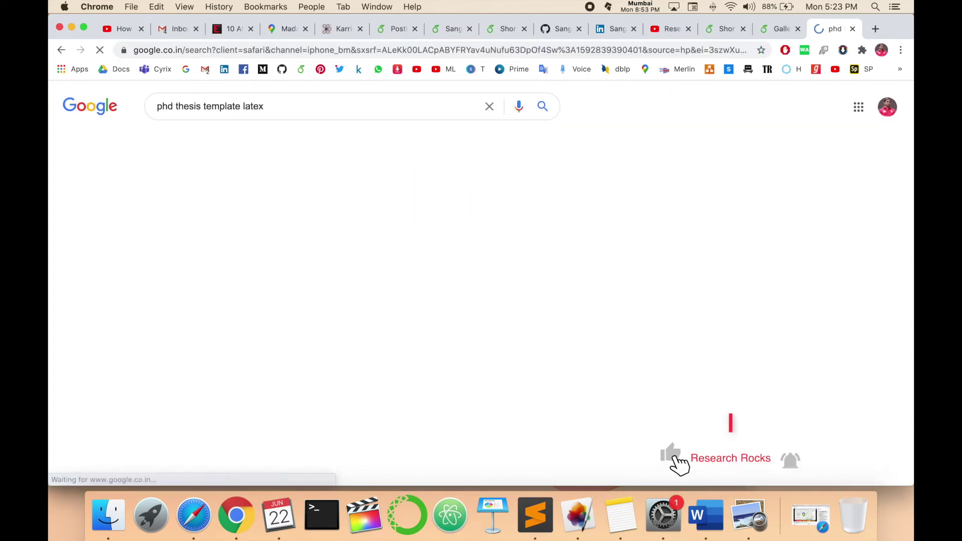
left_click(293, 210)
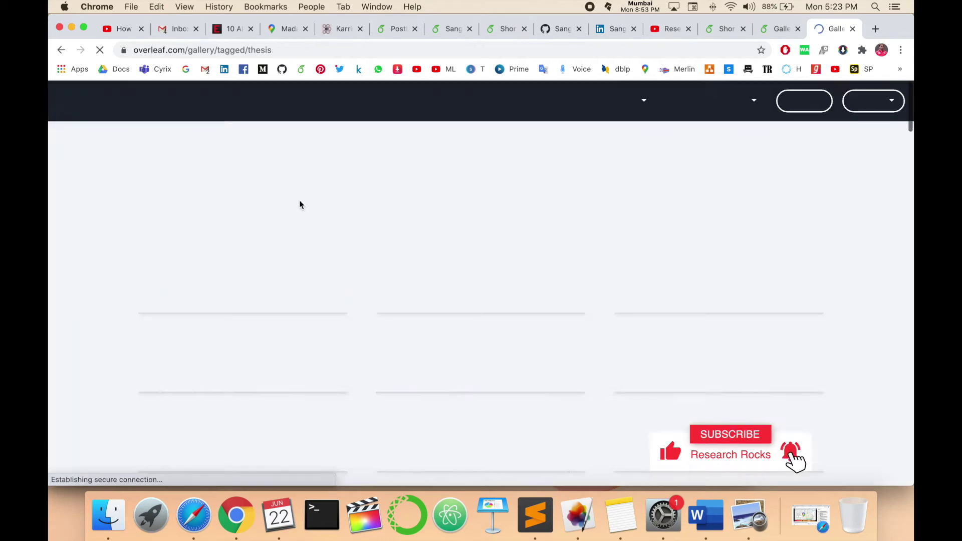
Browse Thesis gallery templates like Template master thesis NHH, then return to CV page 74
scroll(285, 206, "down", 5)
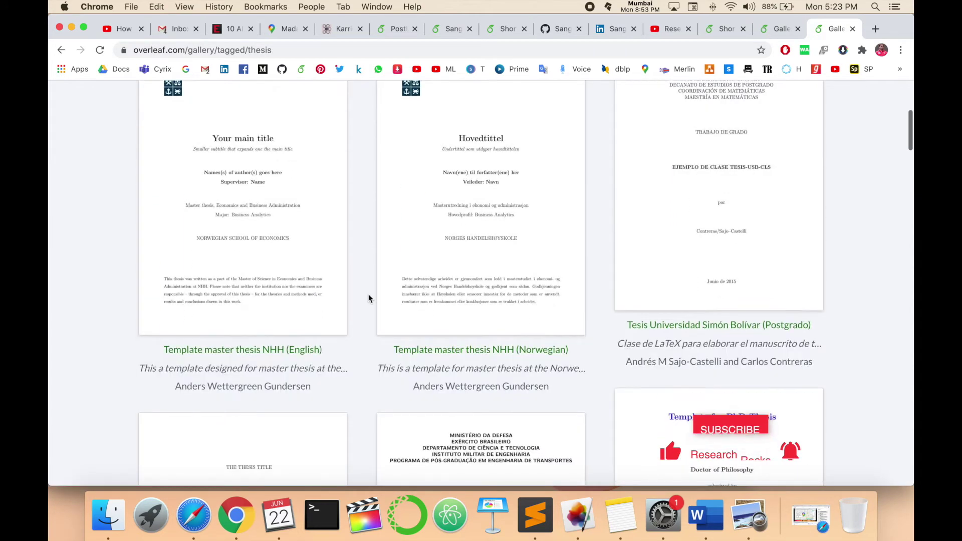
scroll(369, 299, "down", 10)
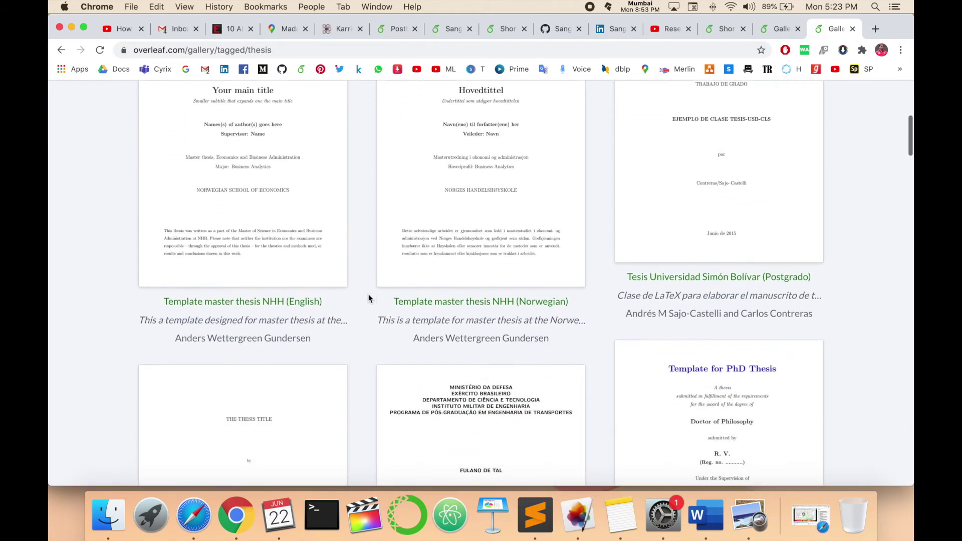
scroll(369, 299, "down", 3)
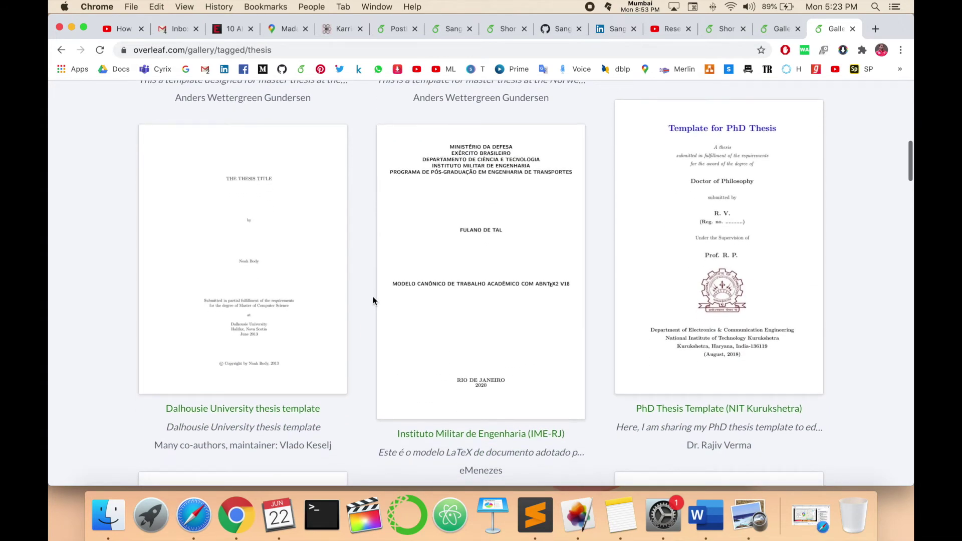
scroll(375, 294, "down", 8)
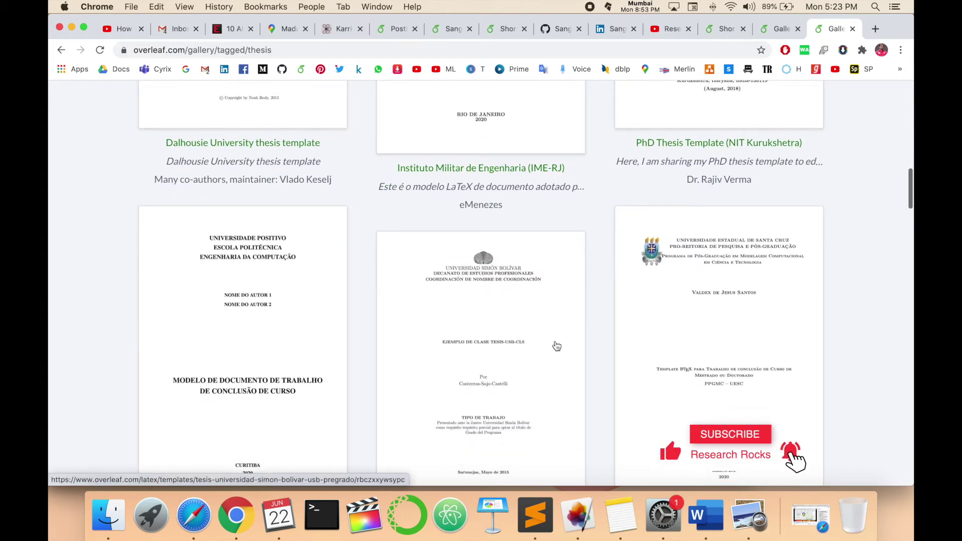
scroll(427, 295, "down", 8)
scroll(552, 280, "up", 15)
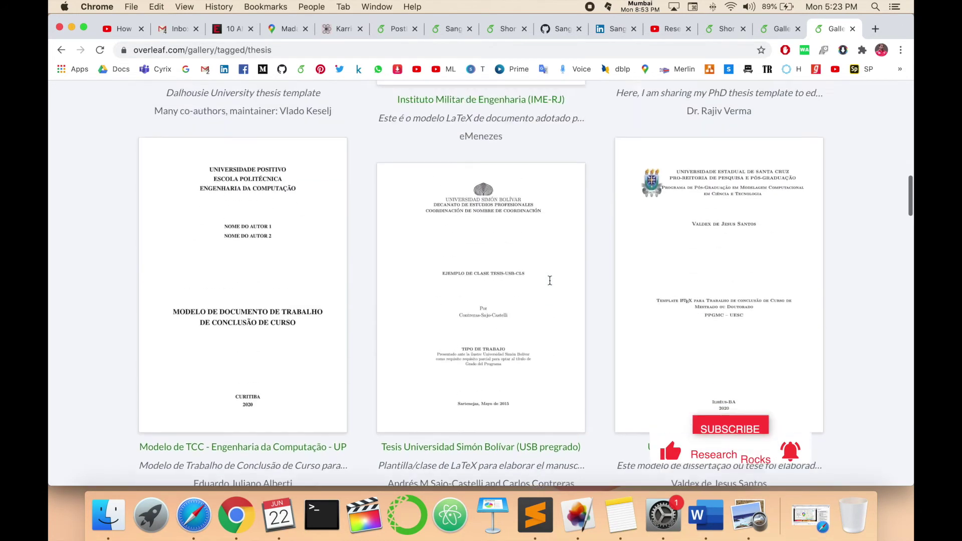
scroll(561, 205, "up", 10)
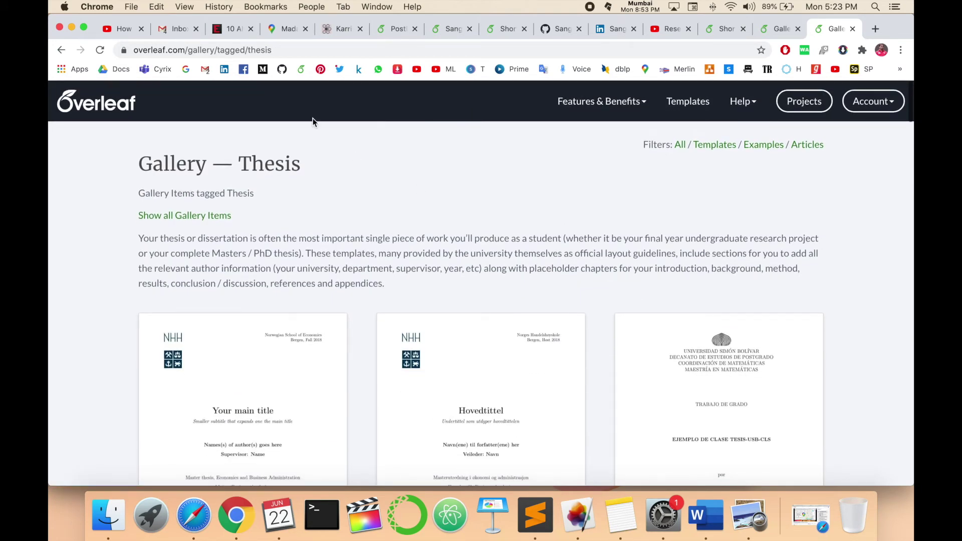
scroll(801, 103, "down", 8)
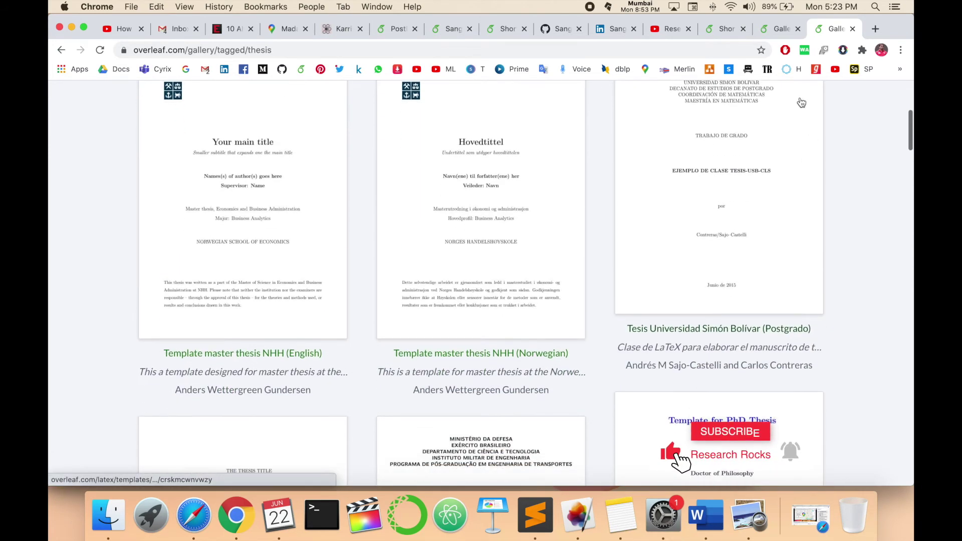
left_click(781, 28)
scroll(673, 291, "down", 10)
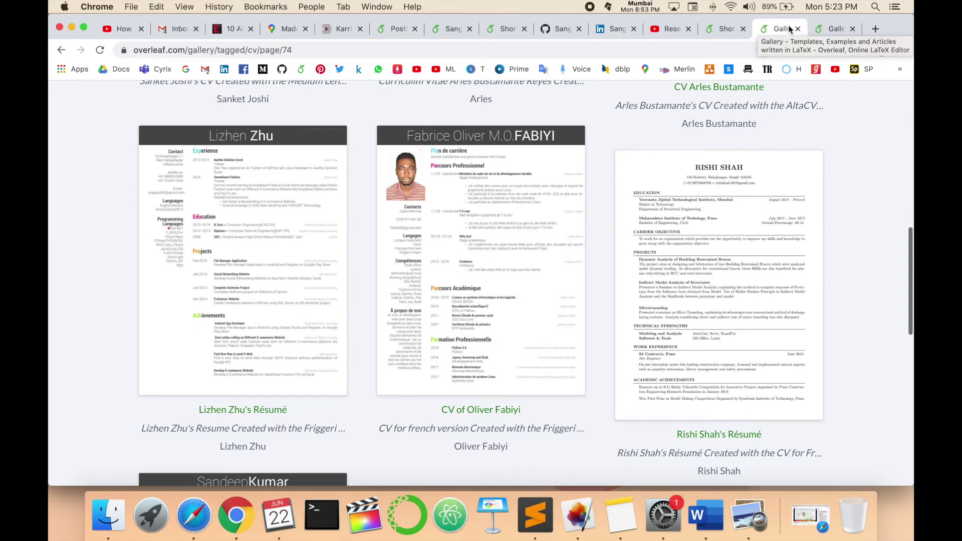
Scroll CV gallery page 74, then switch to the personalised short CV project tab
scroll(721, 125, "up", 5)
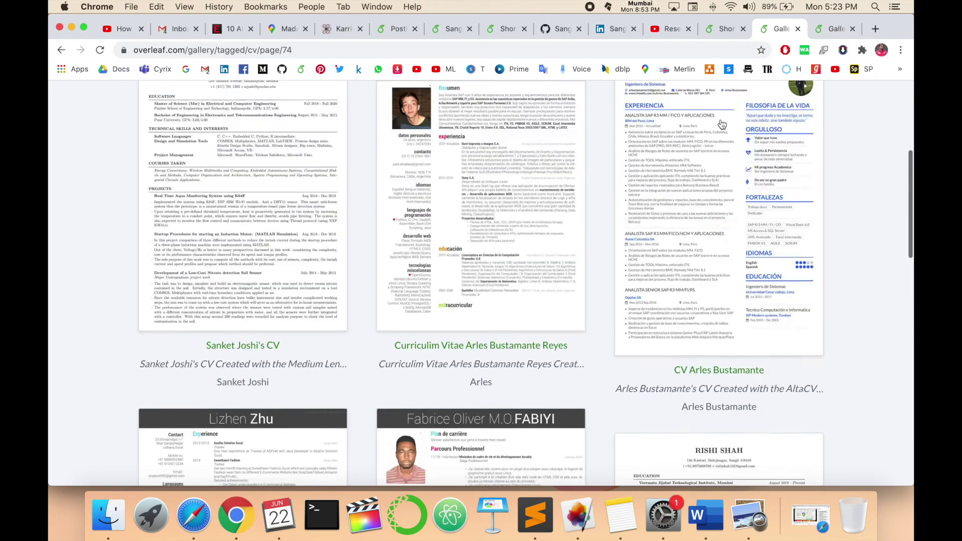
scroll(721, 124, "up", 5)
scroll(720, 120, "down", 8)
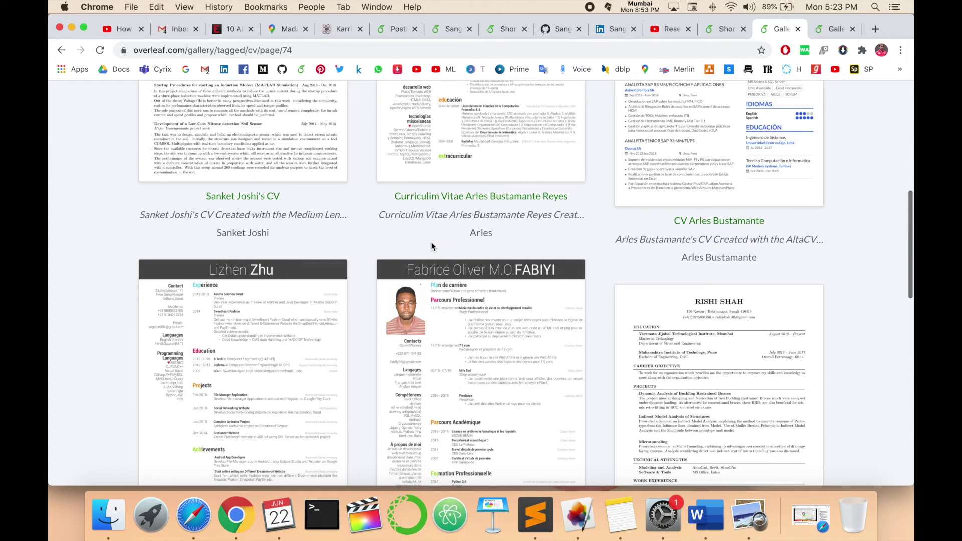
scroll(431, 242, "down", 3)
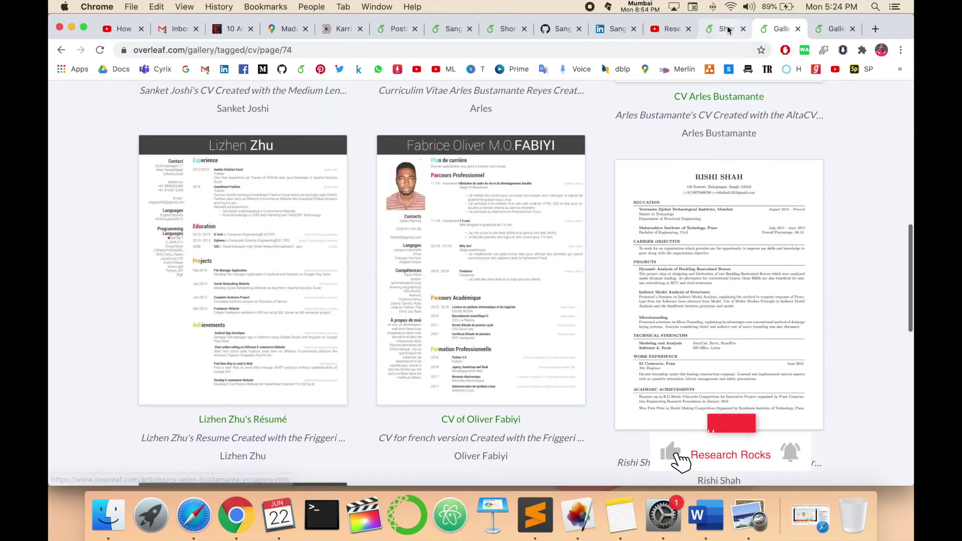
key("ctrl+shift+Tab")
Show the compiled cover letter full width and highlight its paragraphs
left_click(543, 296)
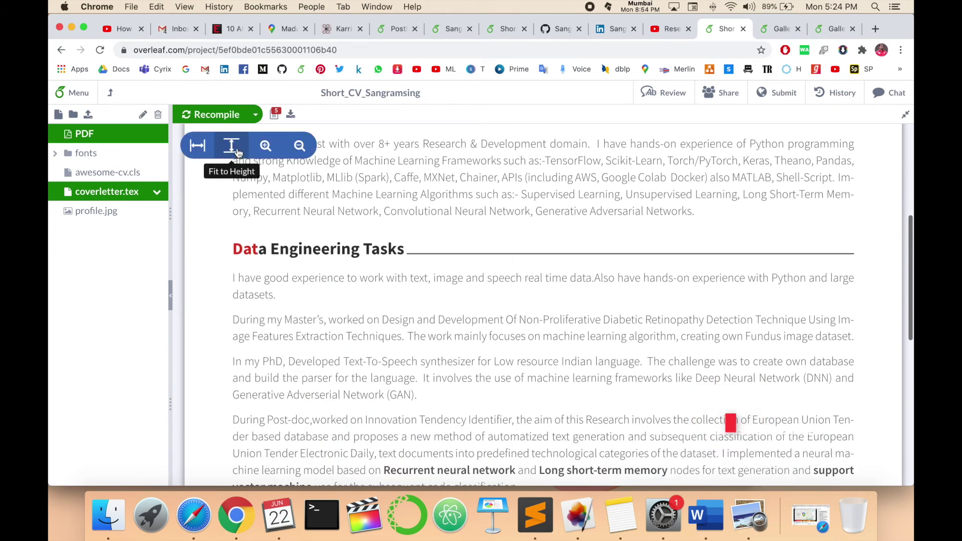
scroll(621, 235, "down", 5)
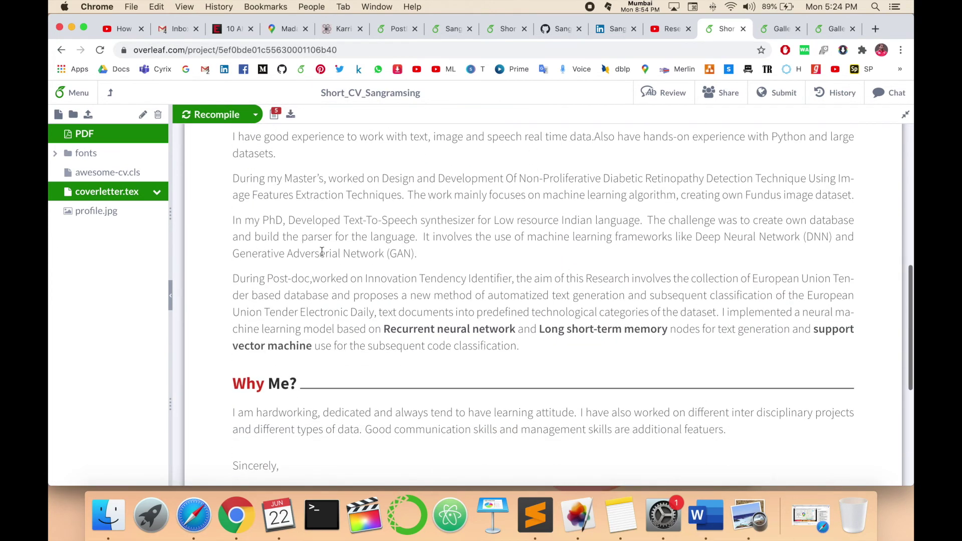
left_click_drag(232, 178, 520, 357)
Return to the split view with coverletter.tex beside the PDF
scroll(694, 330, "up", 10)
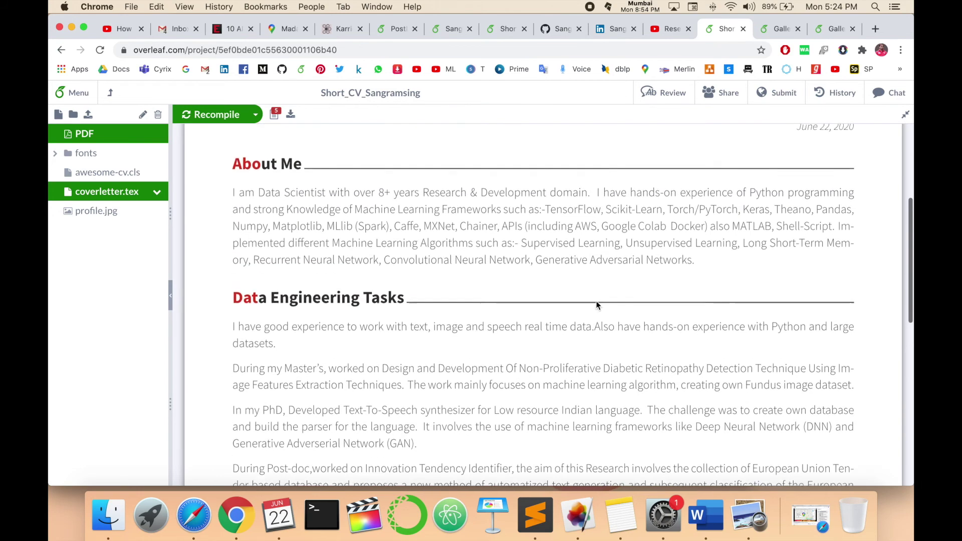
left_click(905, 114)
scroll(633, 264, "up", 1)
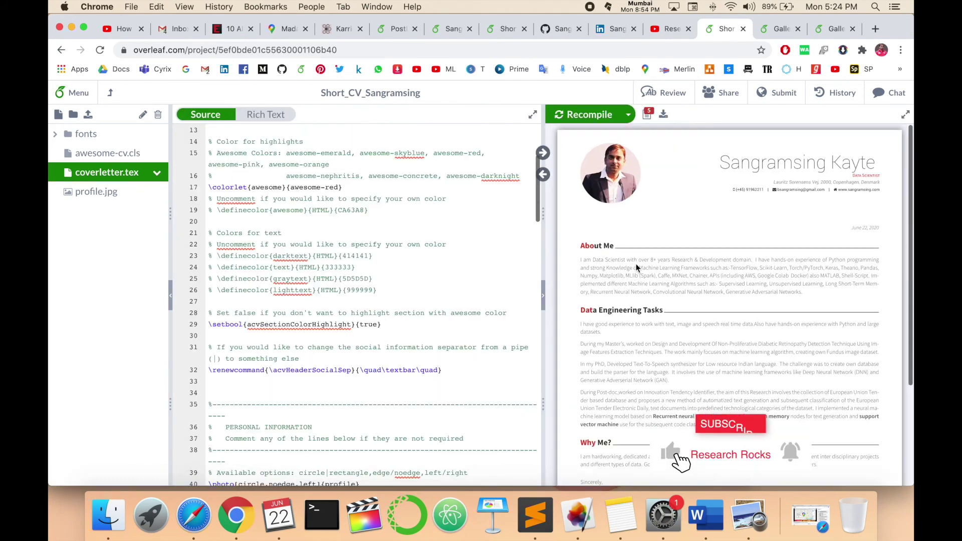
Switch from the Overleaf project to the Research Rocks YouTube channel tab
left_click(671, 29)
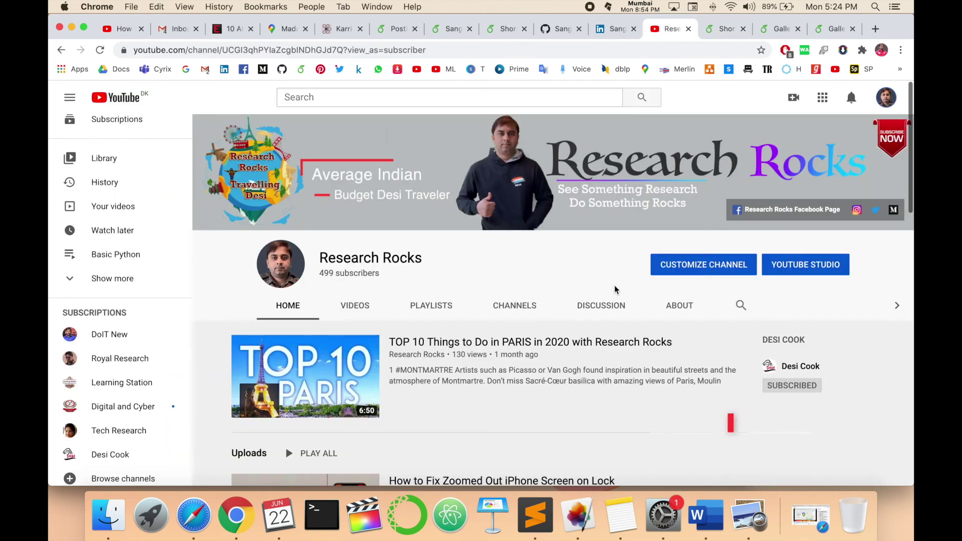